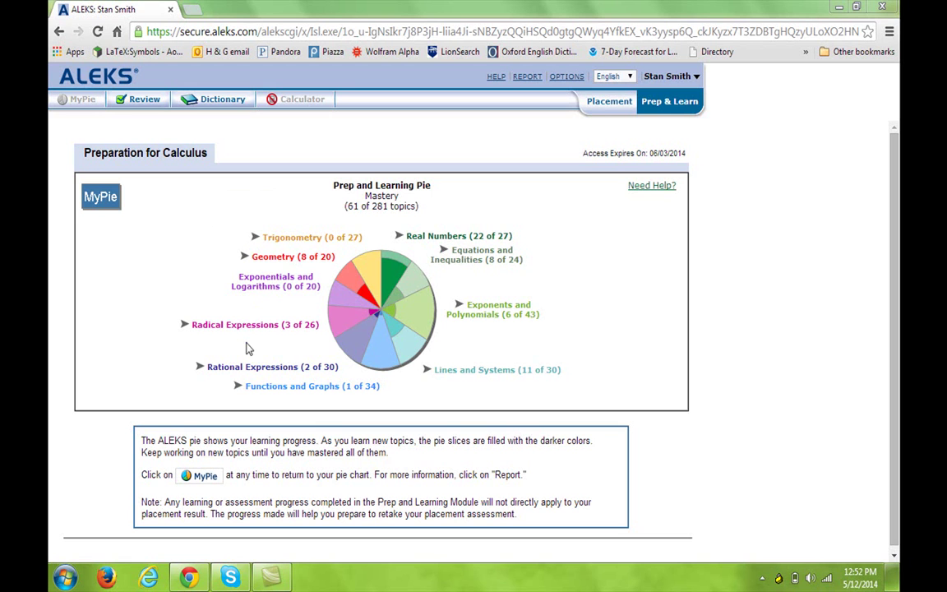
- Open the Radical Expressions topics, then the Equations and Inequalities topic list on the pie
click(288, 327)
click(478, 257)
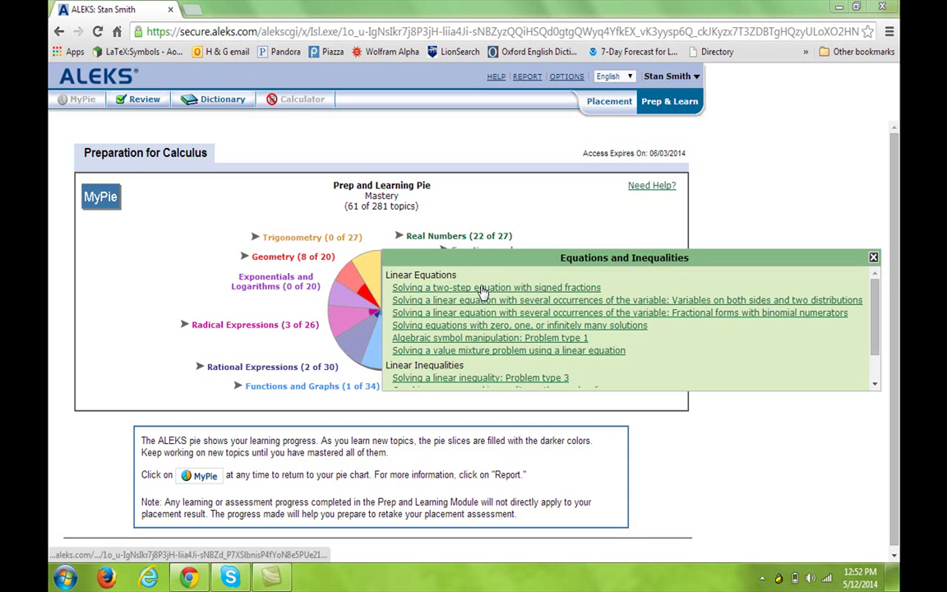
- Open the 'Solving a two-step equation with signed fractions' topic from the popup
click(484, 292)
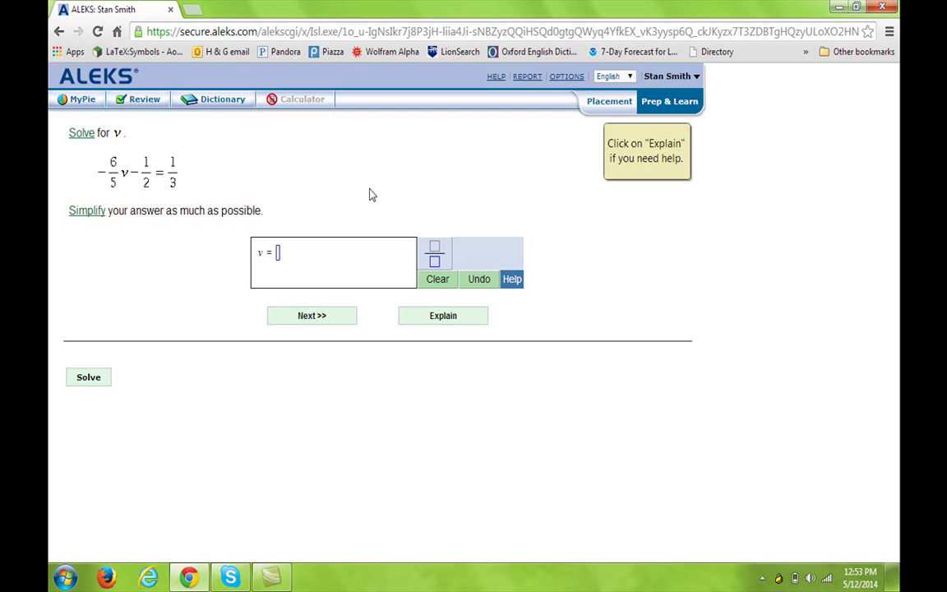
- Display the worked explanation and scroll to the final answer v = −25/36
click(476, 327)
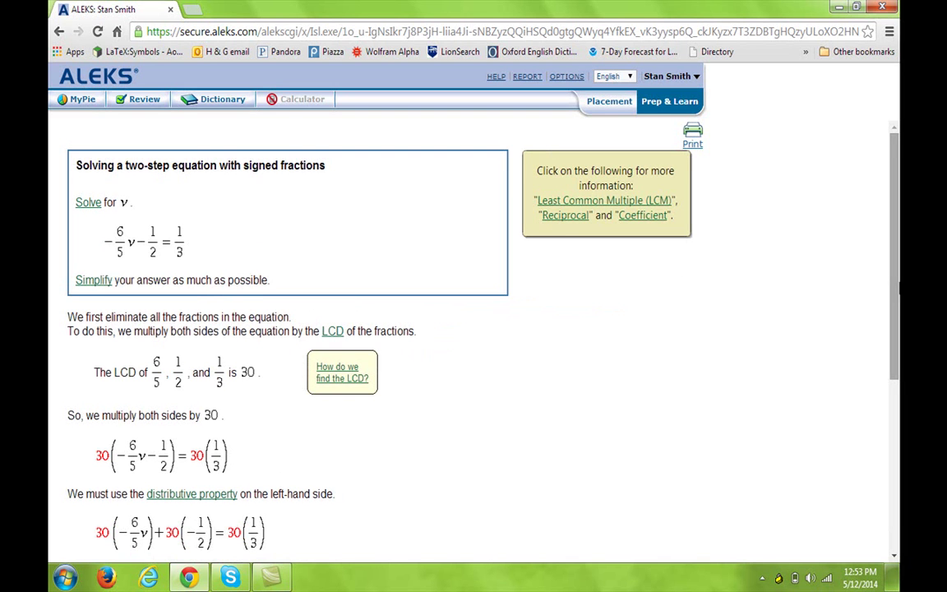
drag(898, 285, 898, 461)
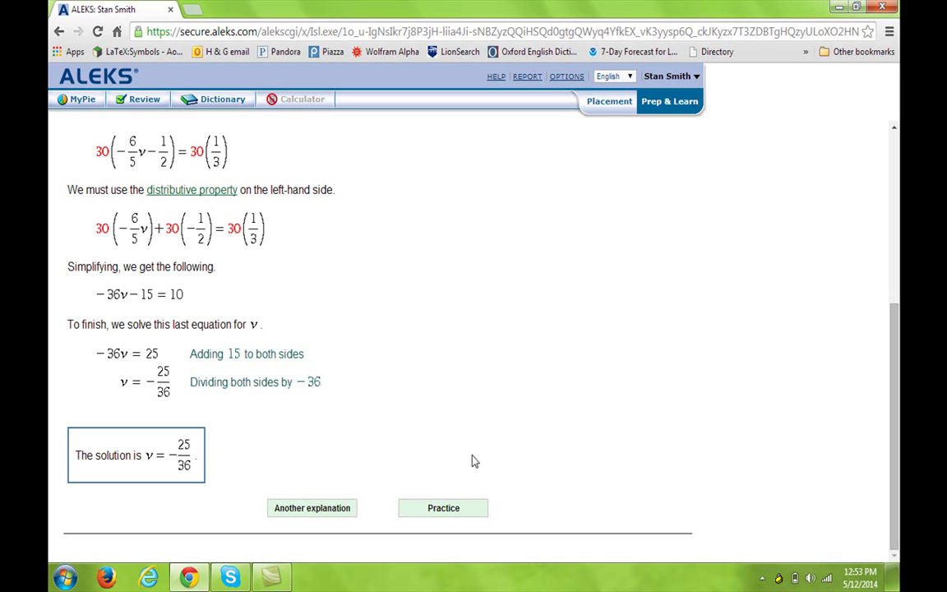
- Get a new practice problem: solve −7/8 = −5/4 w − 4/3 for w
click(450, 509)
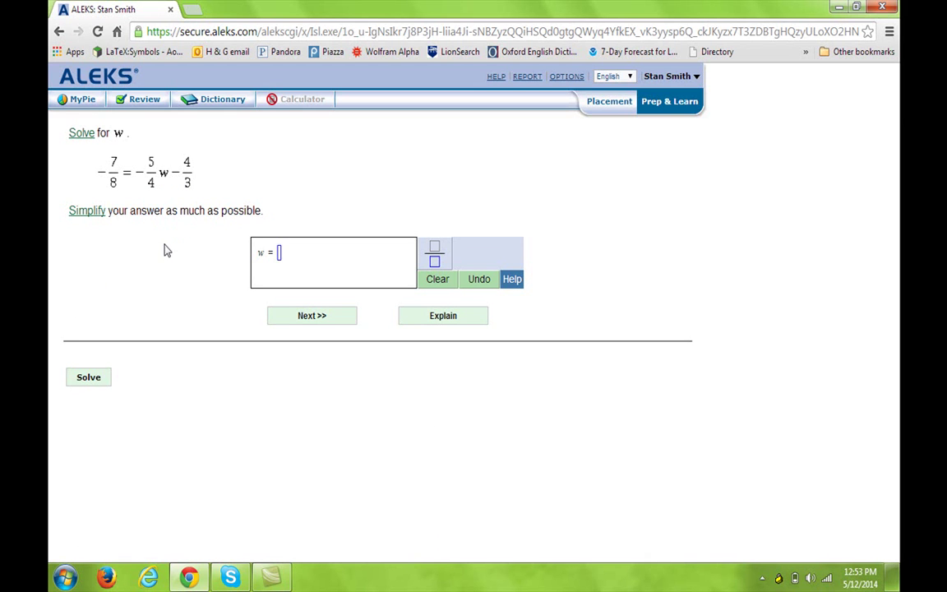
- Return to the MyPie chart showing 61 of 281 Preparation for Calculus topics mastered
click(80, 103)
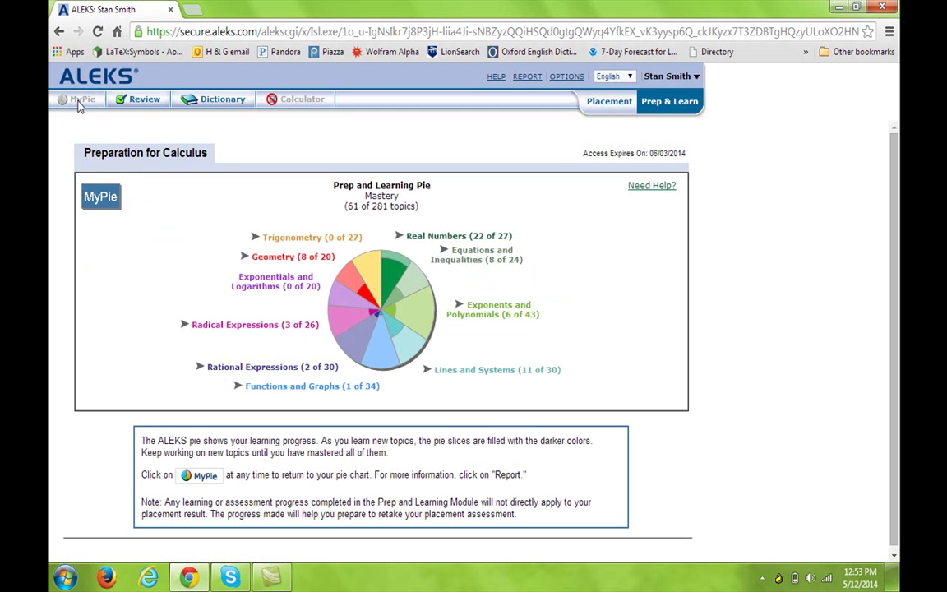